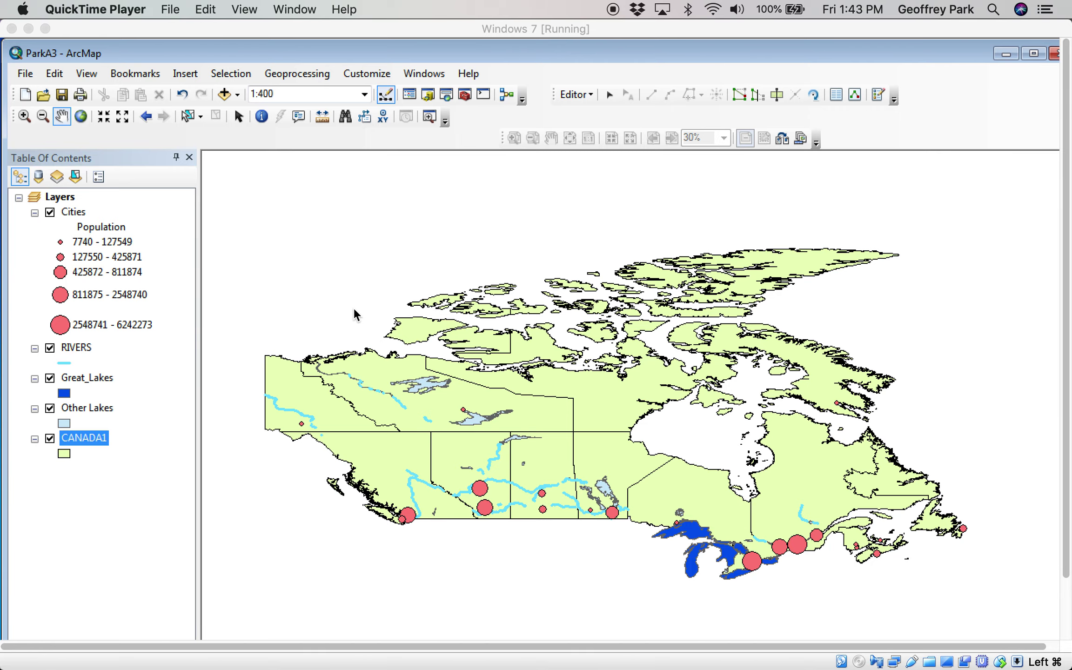
- Check the OneNote instructions, then preview and close the CANADA1 attribute table in ArcMap
{"action": "key", "text": "ctrl+Up"}
{"action": "left_click", "coordinate": [777, 232]}
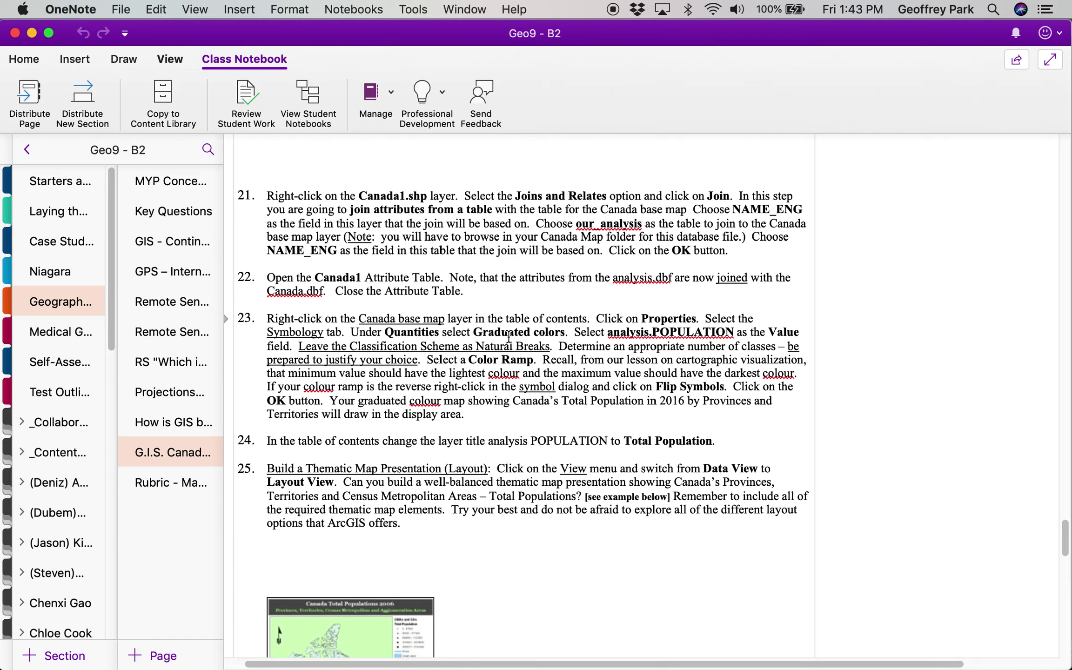
{"action": "key", "text": "ctrl+Up"}
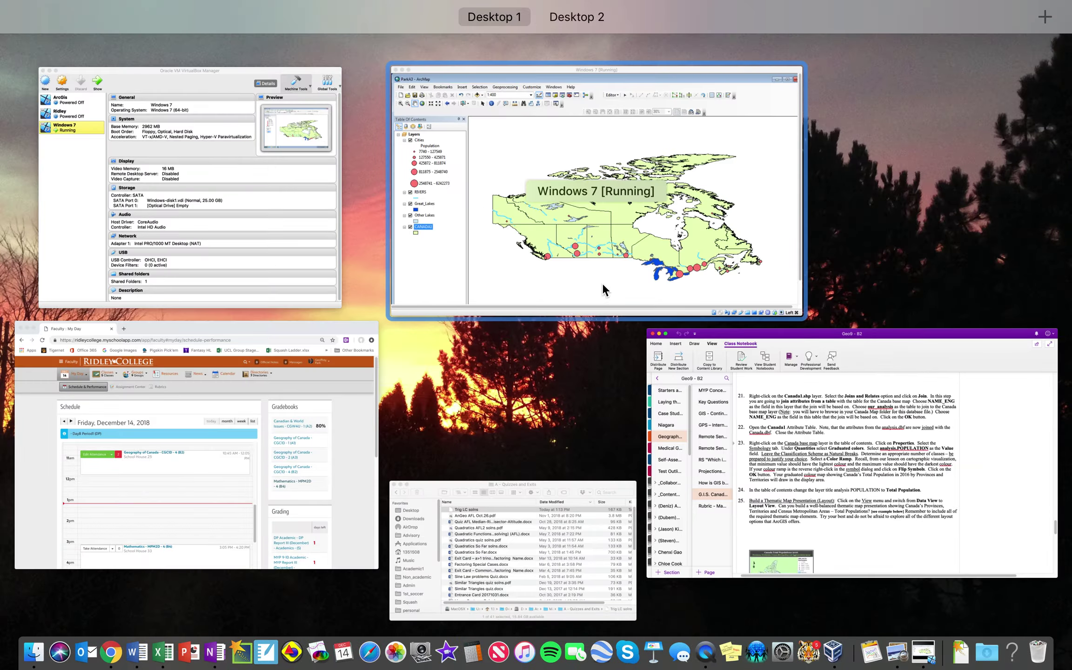
{"action": "left_click", "coordinate": [603, 287]}
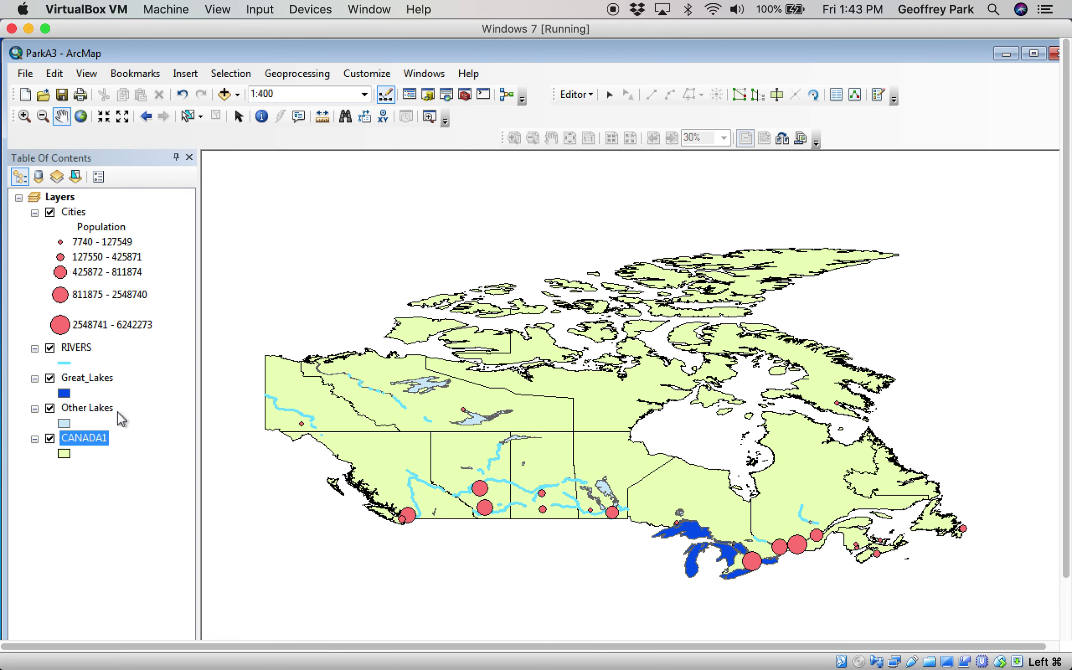
{"action": "right_click", "coordinate": [92, 439]}
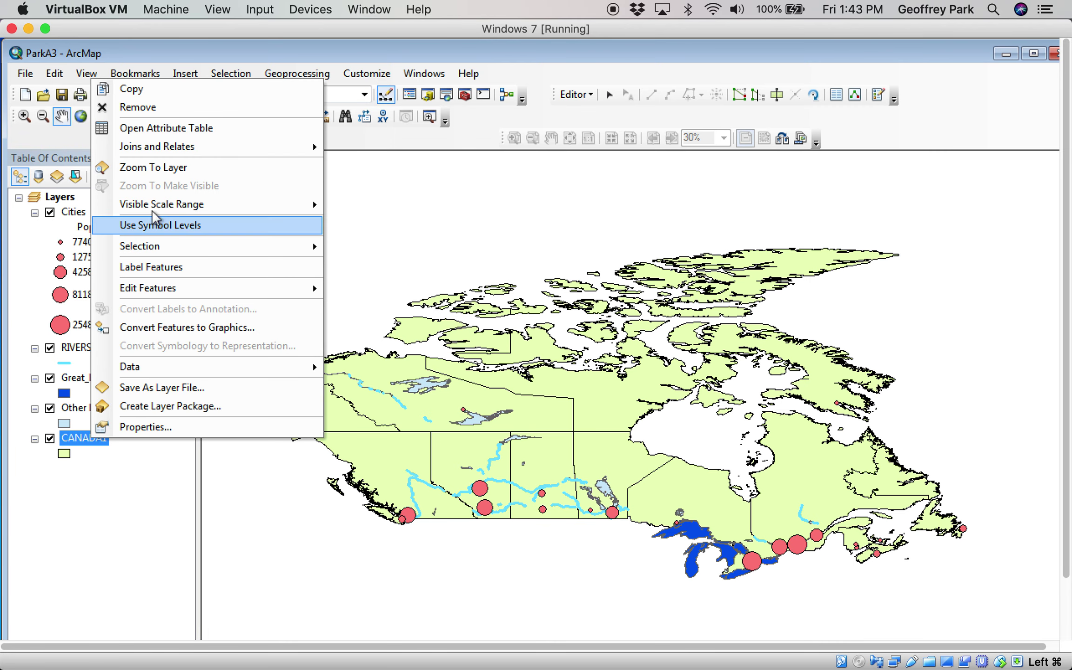
{"action": "left_click", "coordinate": [151, 130]}
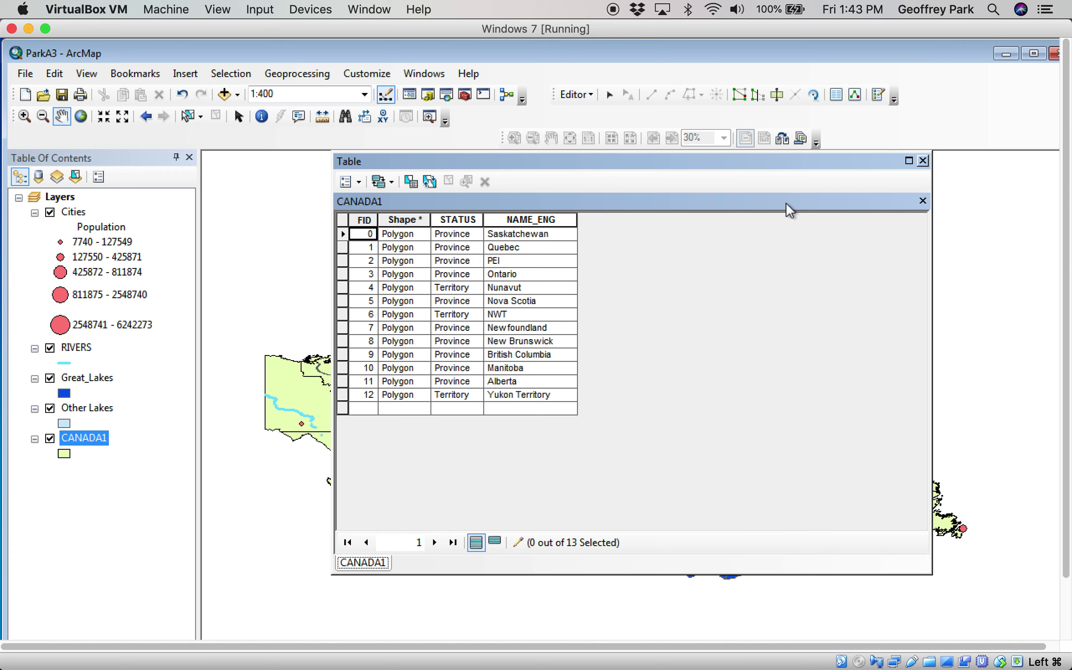
{"action": "left_click", "coordinate": [922, 162]}
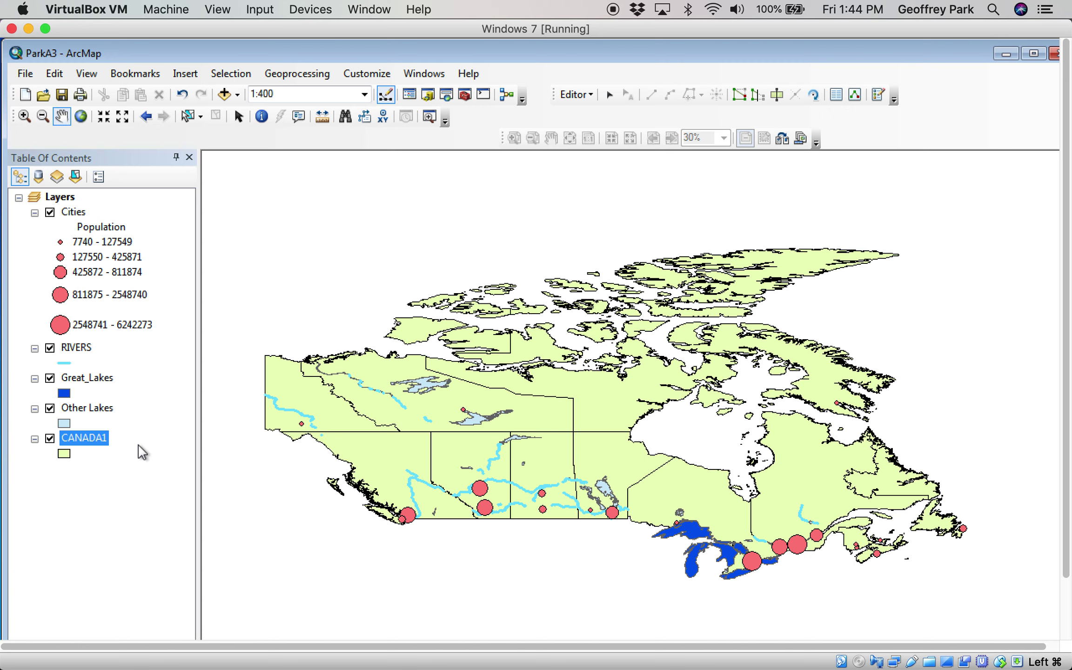
- Join OURANALYSIS.dbf to CANADA1 on NAME_ENG, creating an index for the join field
{"action": "right_click", "coordinate": [88, 436]}
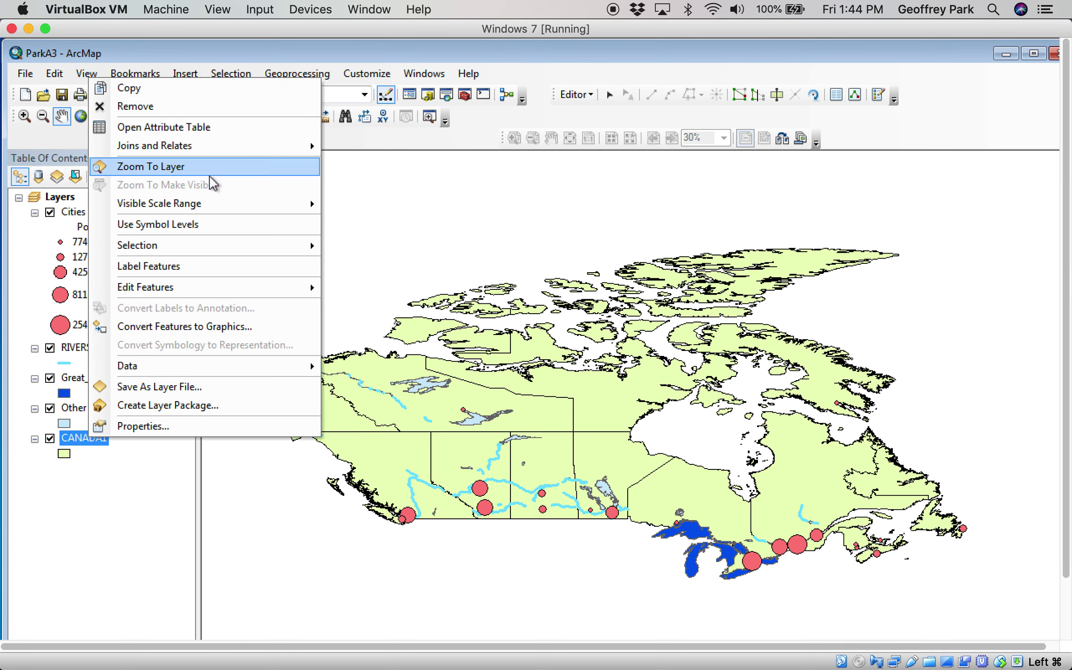
{"action": "mouse_move", "coordinate": [210, 156]}
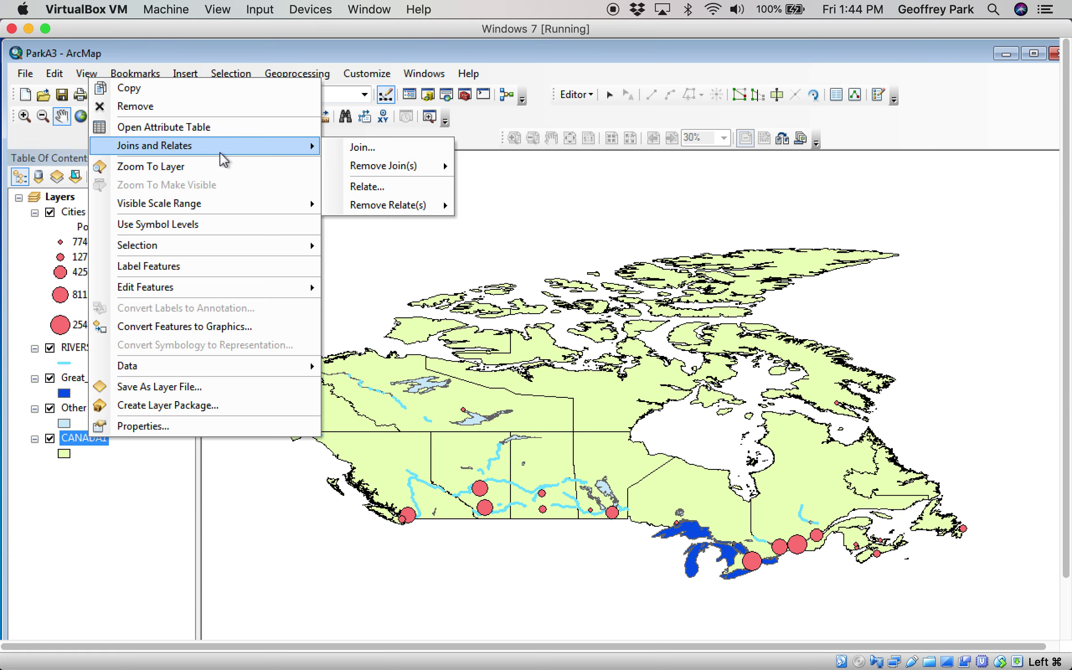
{"action": "left_click", "coordinate": [361, 147]}
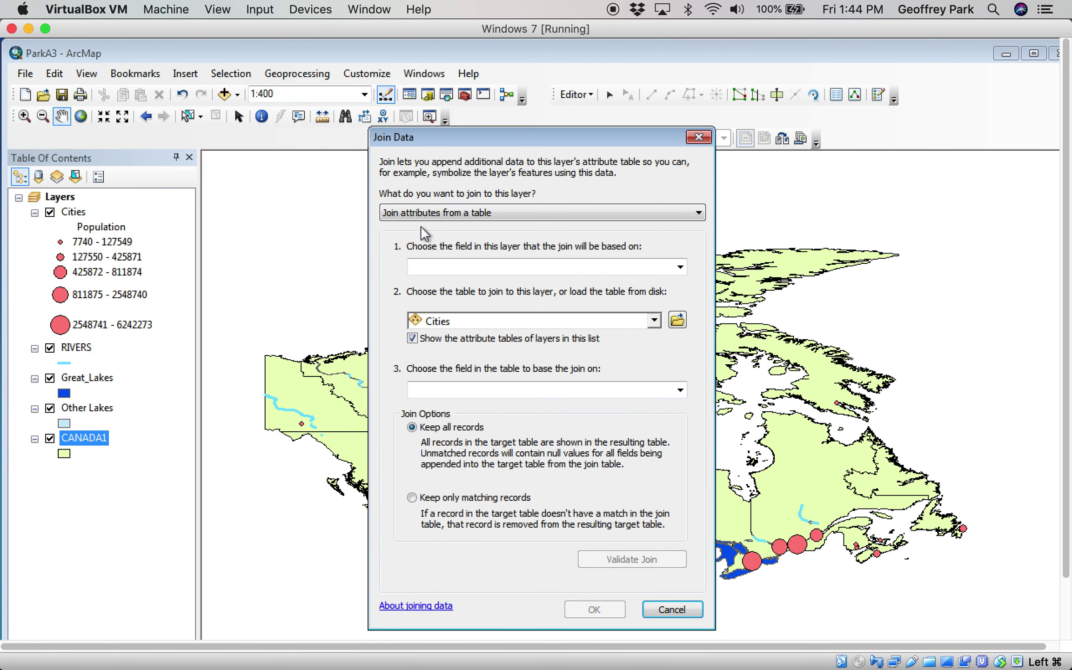
{"action": "left_click", "coordinate": [677, 320]}
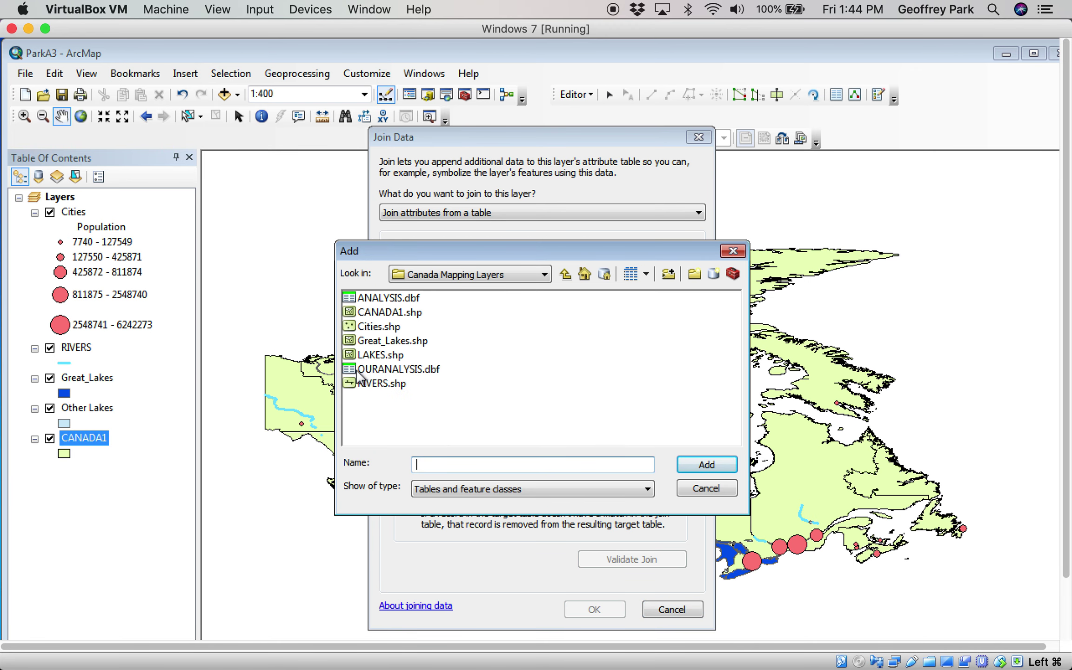
{"action": "double_click", "coordinate": [353, 370]}
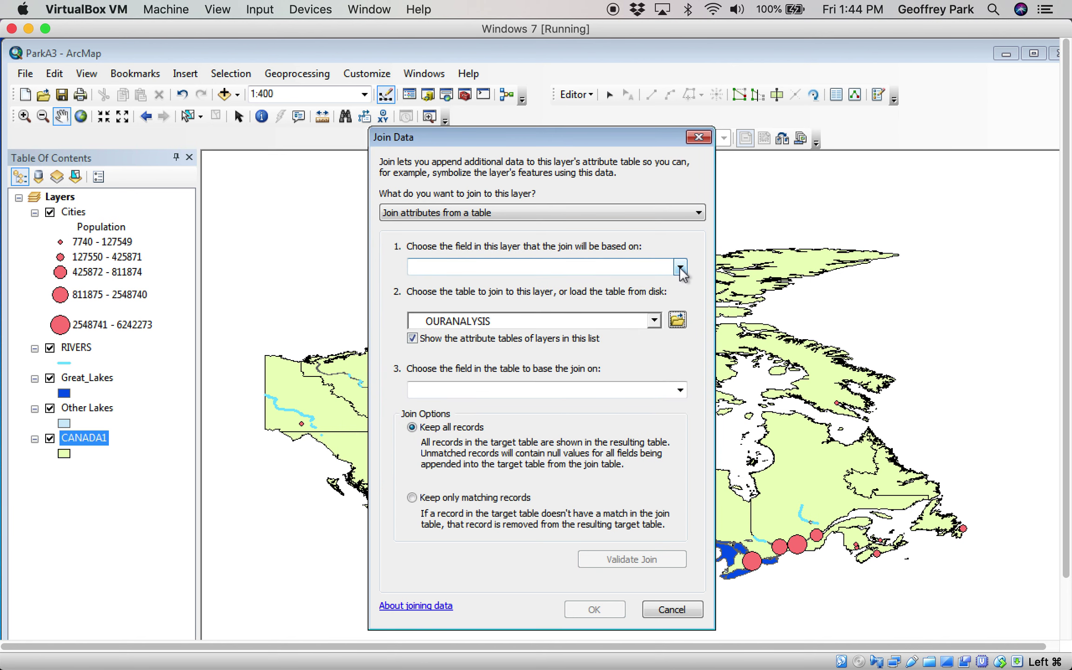
{"action": "left_click", "coordinate": [680, 267]}
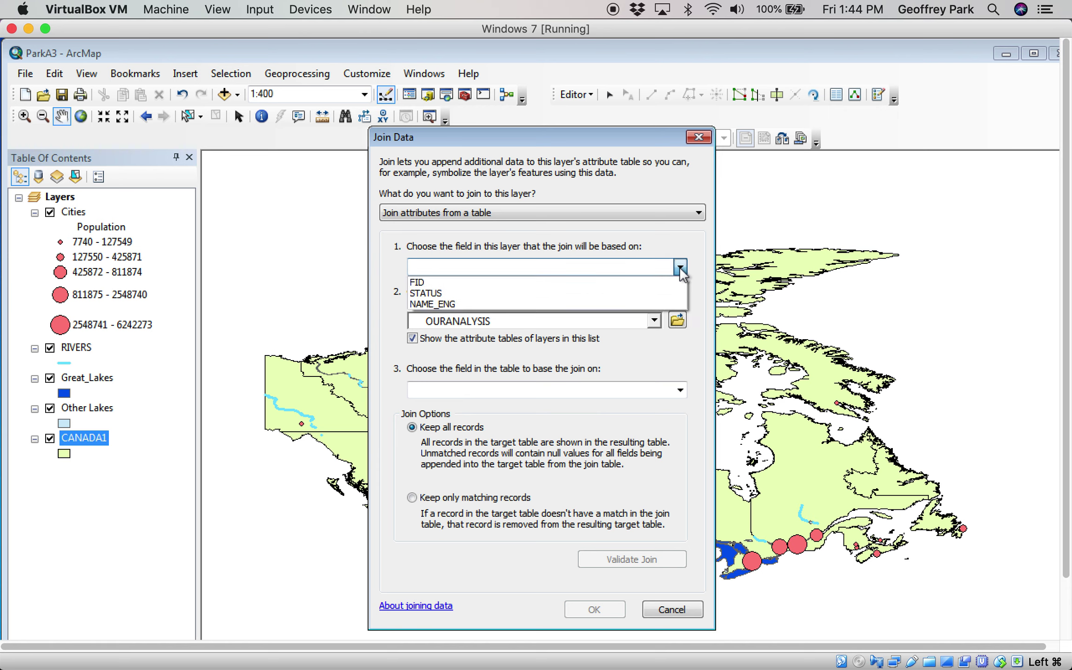
{"action": "left_click", "coordinate": [446, 303]}
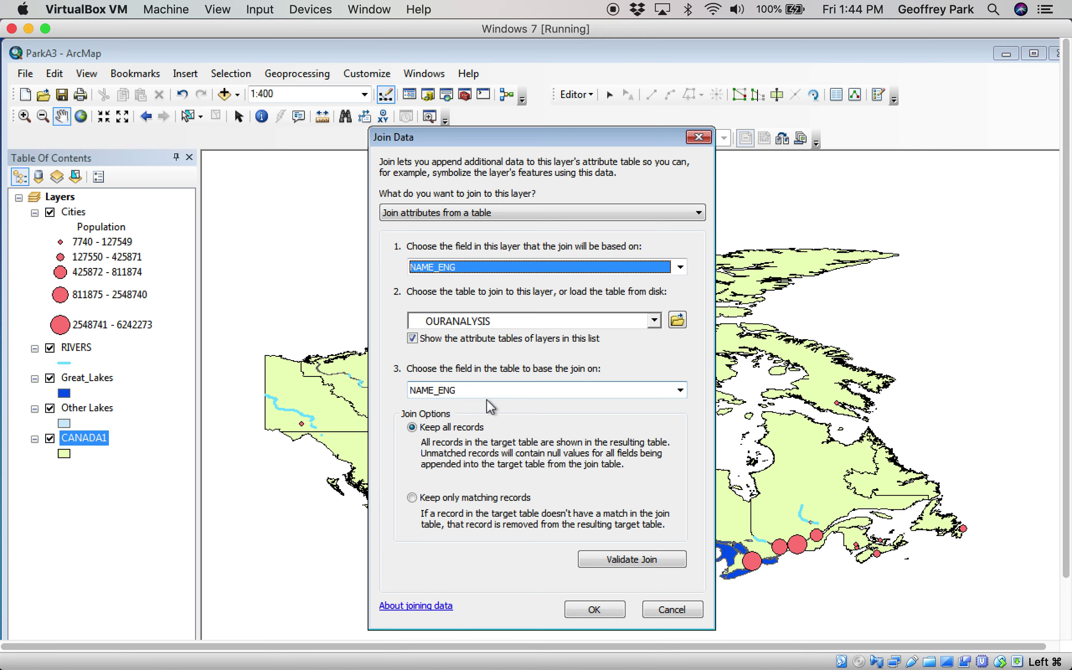
{"action": "left_click", "coordinate": [595, 609]}
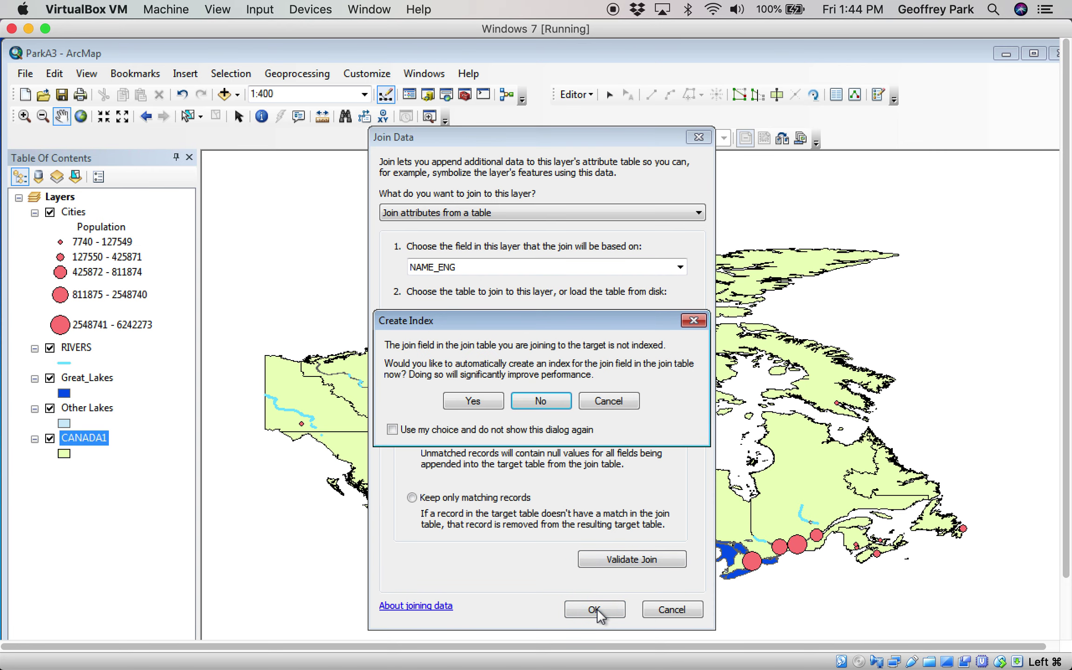
{"action": "left_click", "coordinate": [470, 402]}
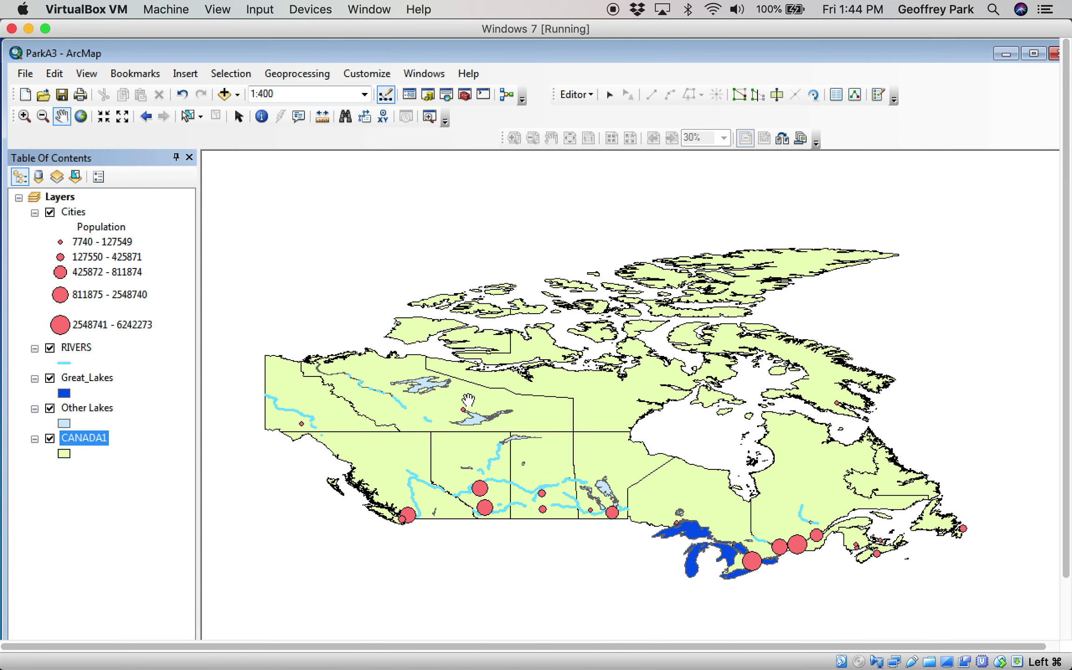
- Open CANADA1's attribute table and scroll across the joined POPULATION, ASTHMA and EMISSIONS columns
{"action": "right_click", "coordinate": [86, 438]}
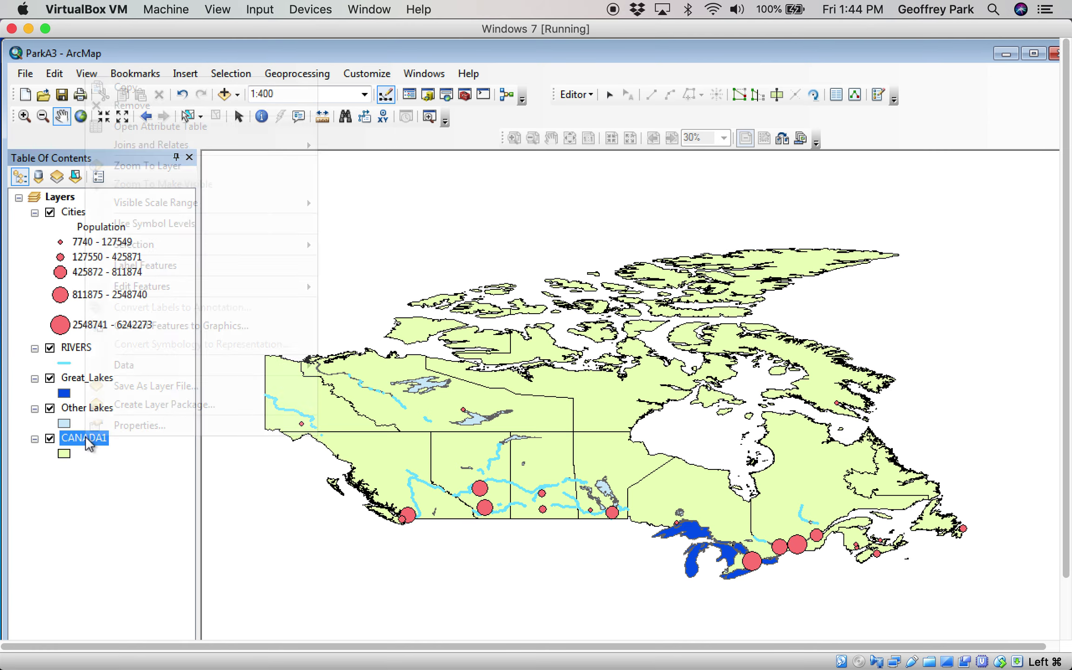
{"action": "left_click", "coordinate": [148, 127]}
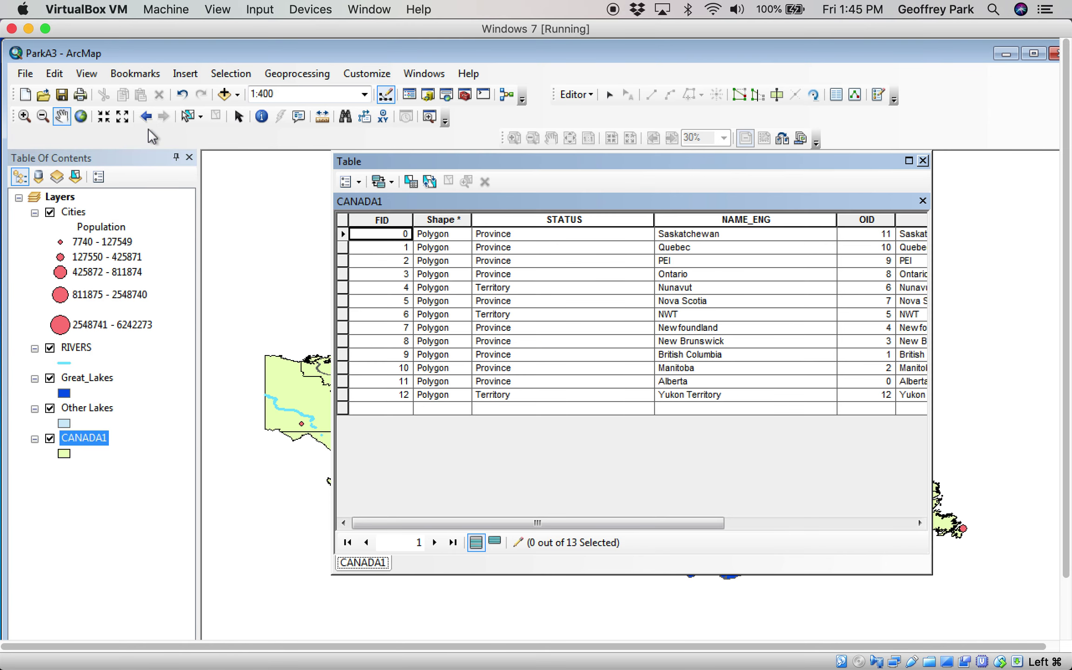
{"action": "left_click_drag", "start_coordinate": [701, 522], "coordinate": [893, 521]}
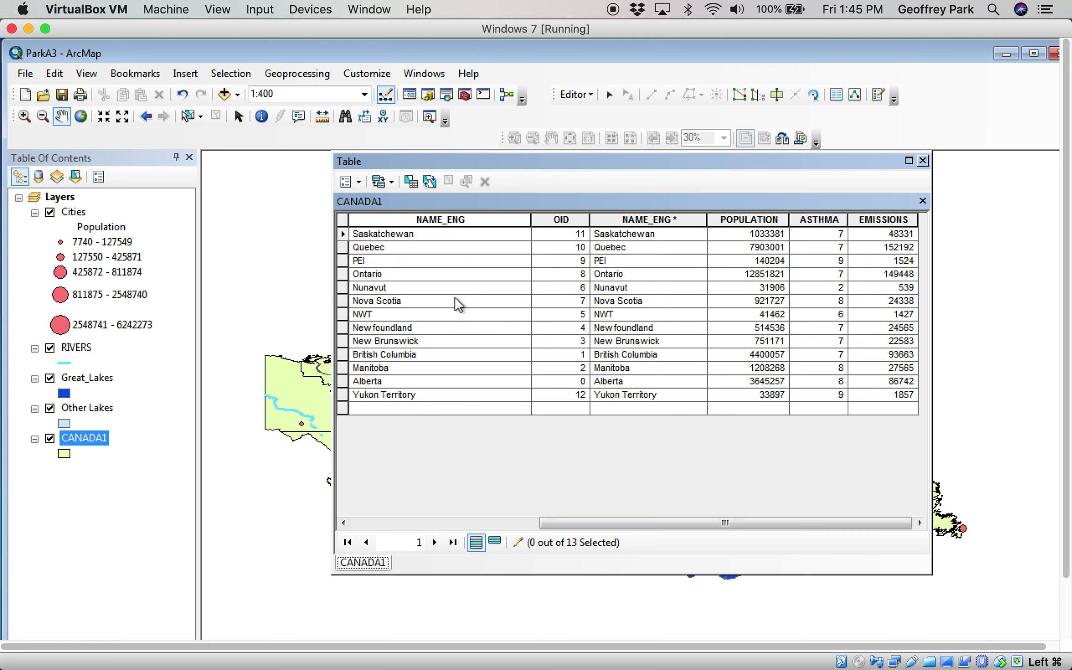
{"action": "left_click_drag", "start_coordinate": [557, 521], "coordinate": [375, 511]}
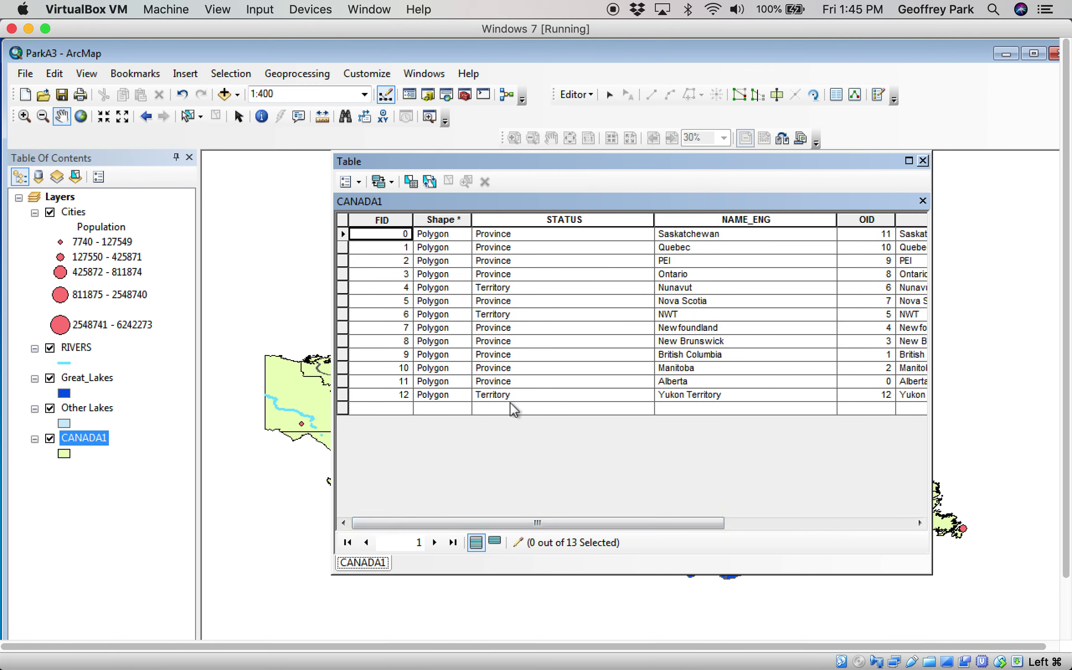
- Set CANADA1's symbology to graduated colours on POPULATION with 4 classes
{"action": "left_click", "coordinate": [922, 160]}
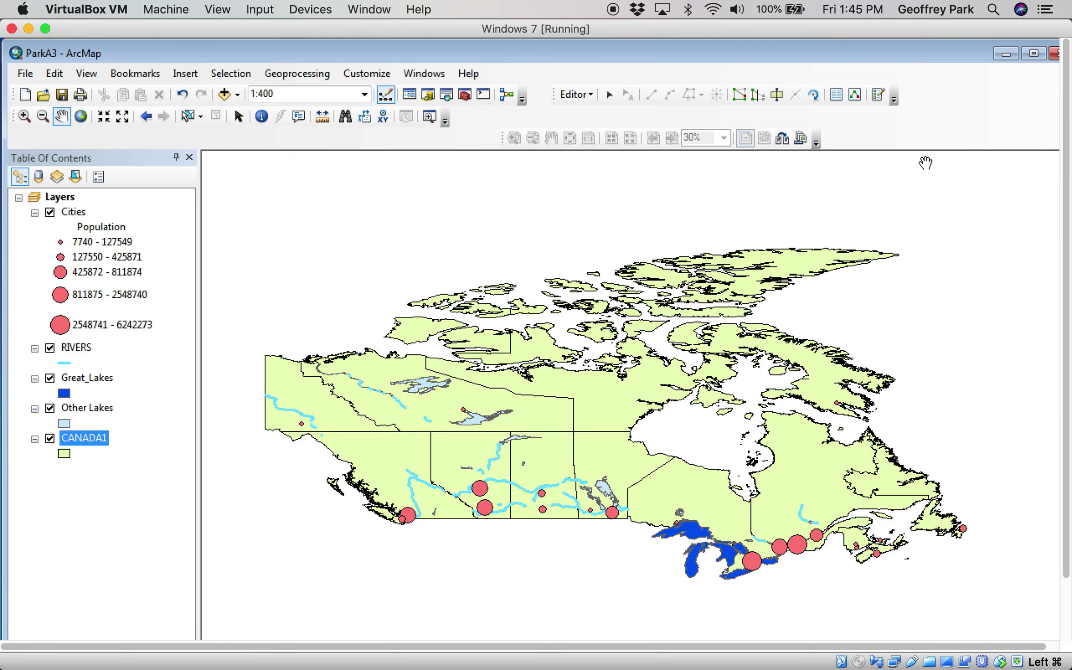
{"action": "double_click", "coordinate": [90, 443]}
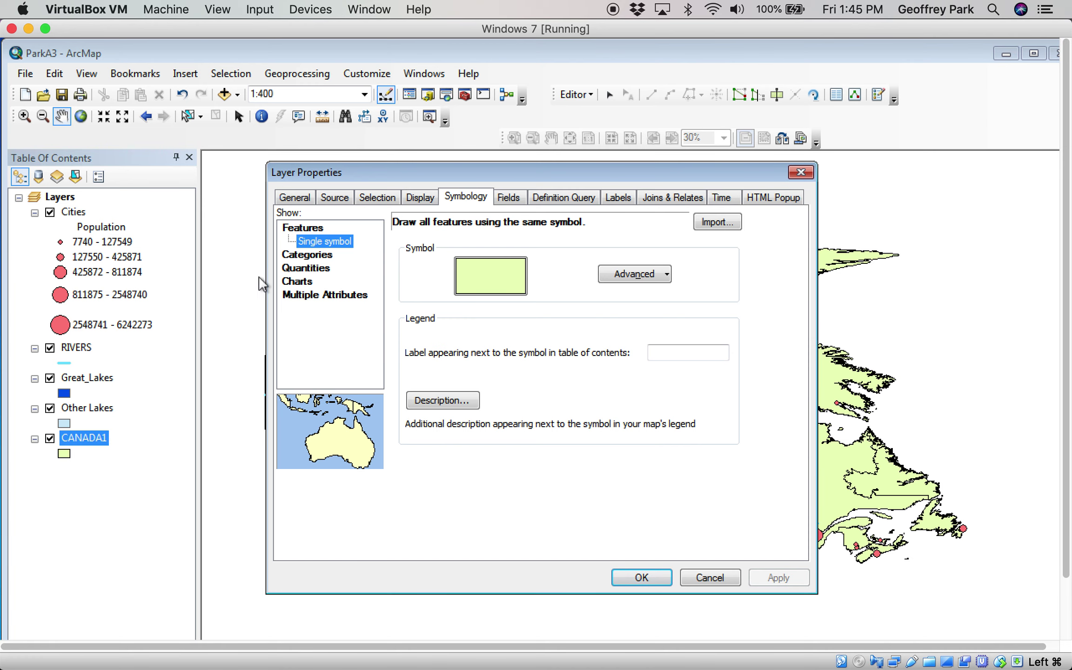
{"action": "left_click", "coordinate": [302, 270]}
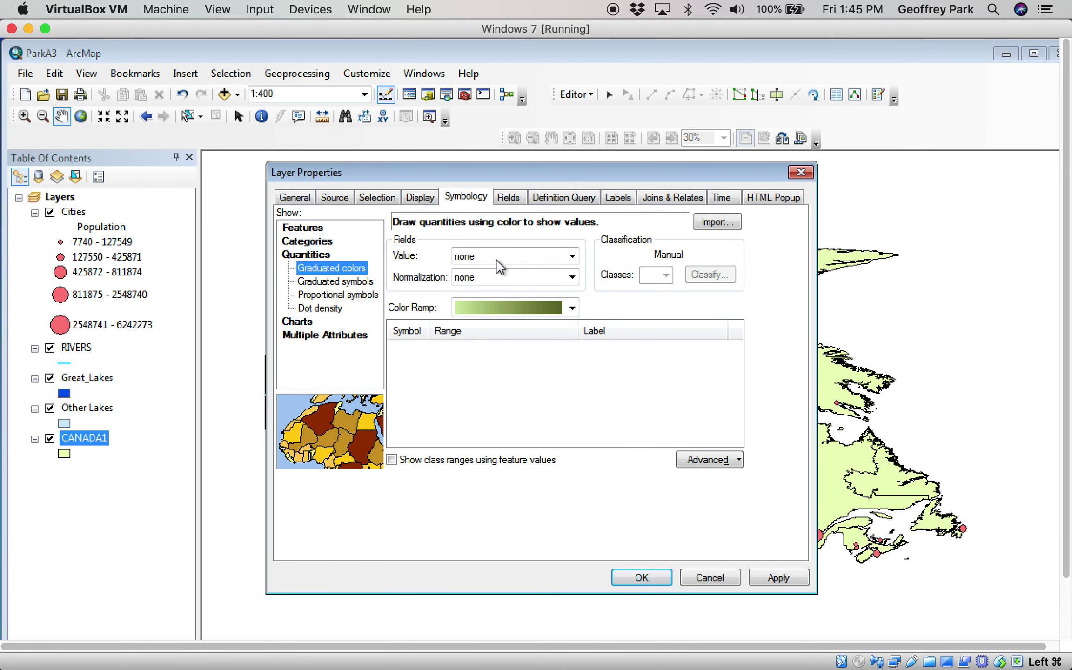
{"action": "left_click", "coordinate": [572, 256]}
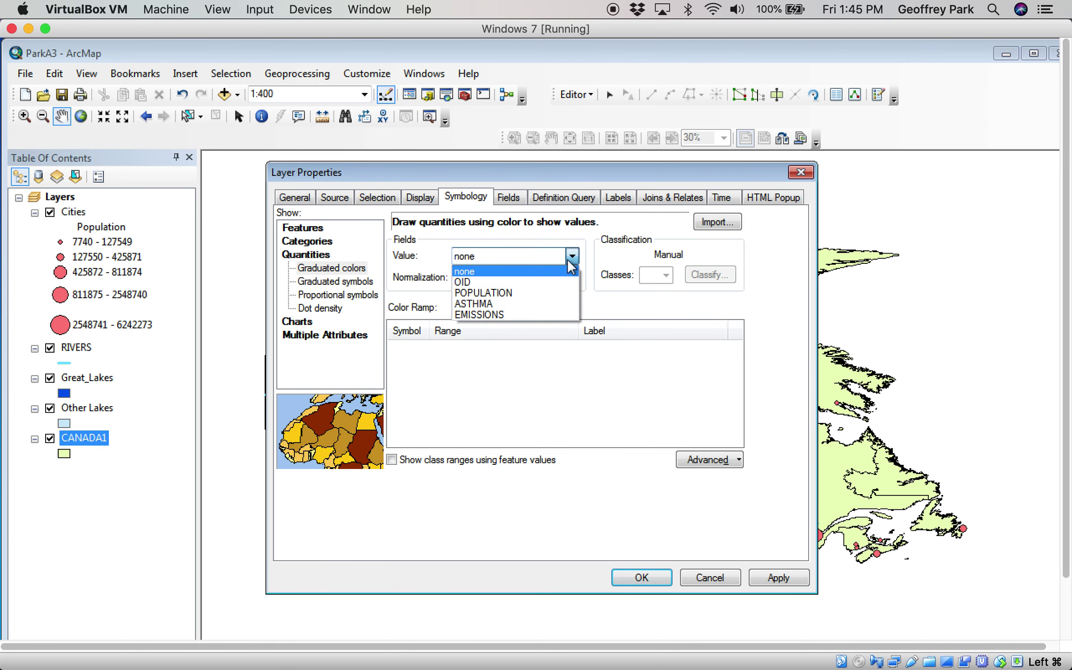
{"action": "left_click", "coordinate": [510, 301]}
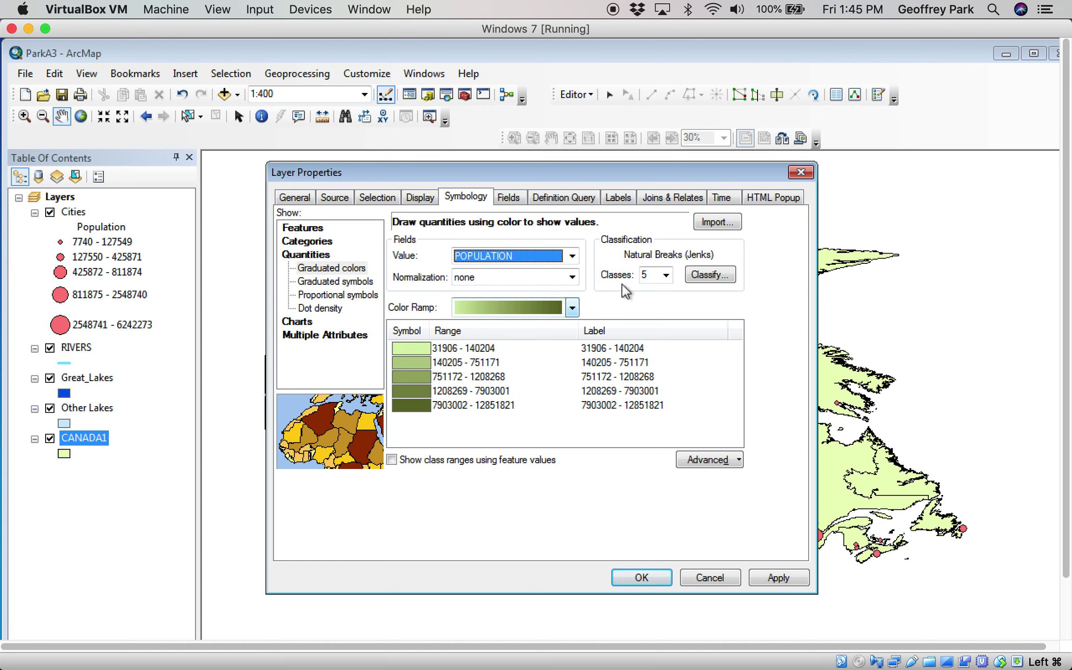
{"action": "left_click", "coordinate": [666, 274]}
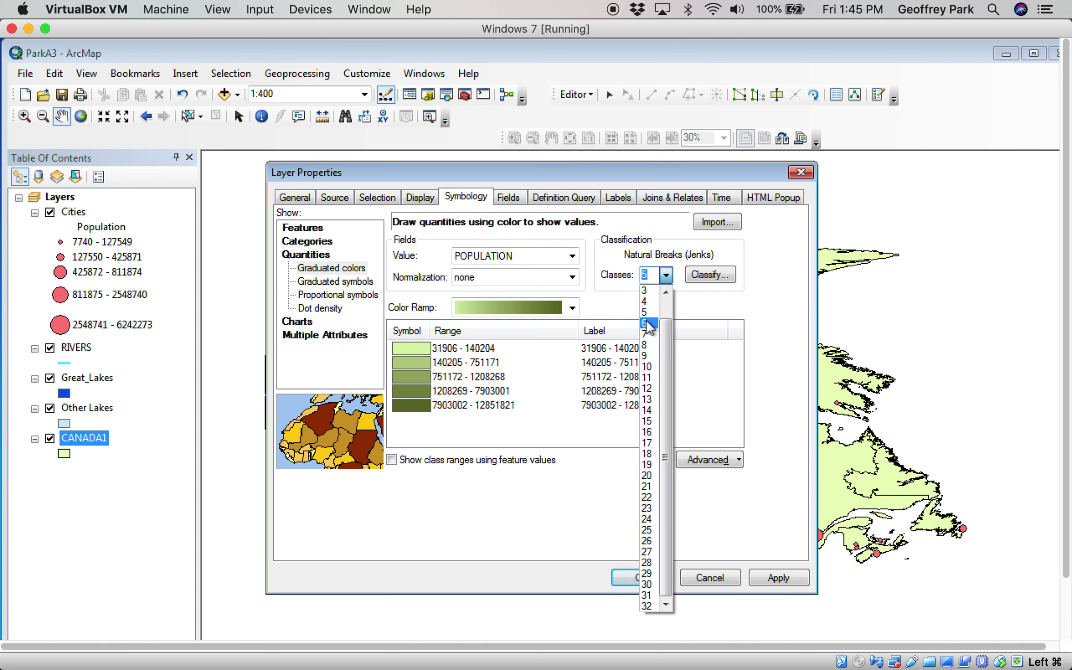
{"action": "left_click", "coordinate": [648, 302]}
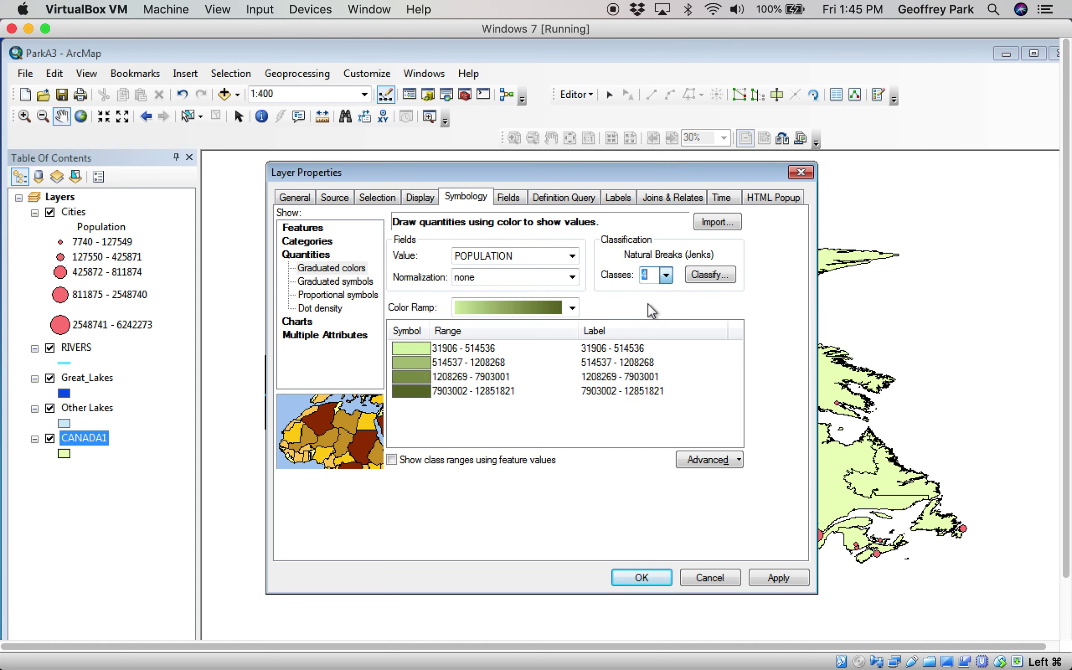
- Apply a light-green colour ramp to the four POPULATION classes, leaving normalization as none
{"action": "left_click", "coordinate": [572, 309]}
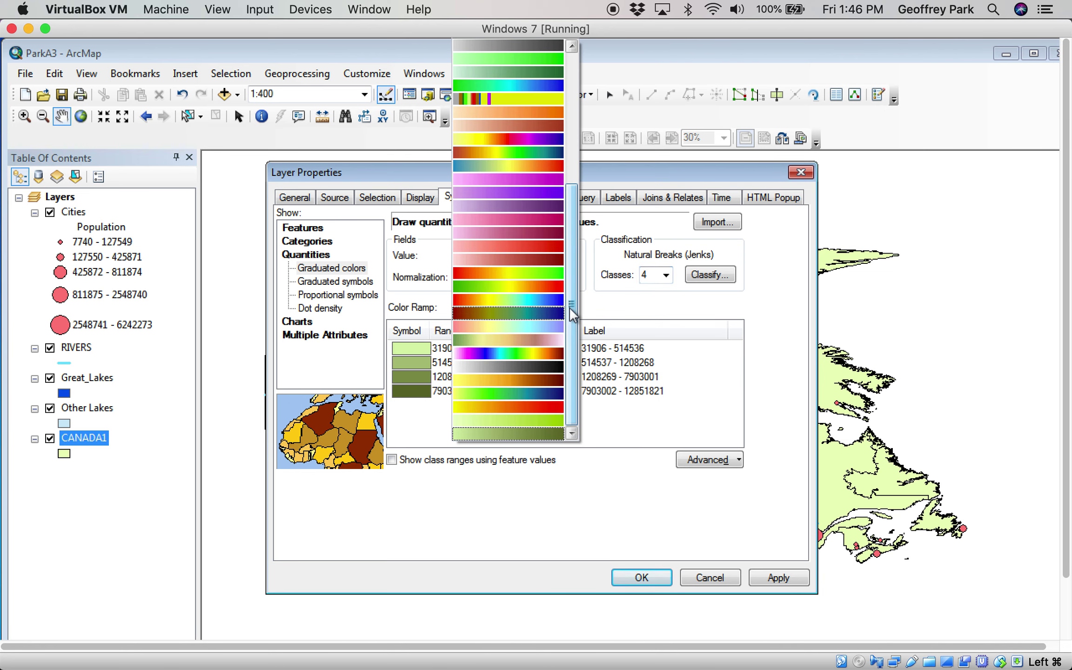
{"action": "left_click", "coordinate": [535, 420]}
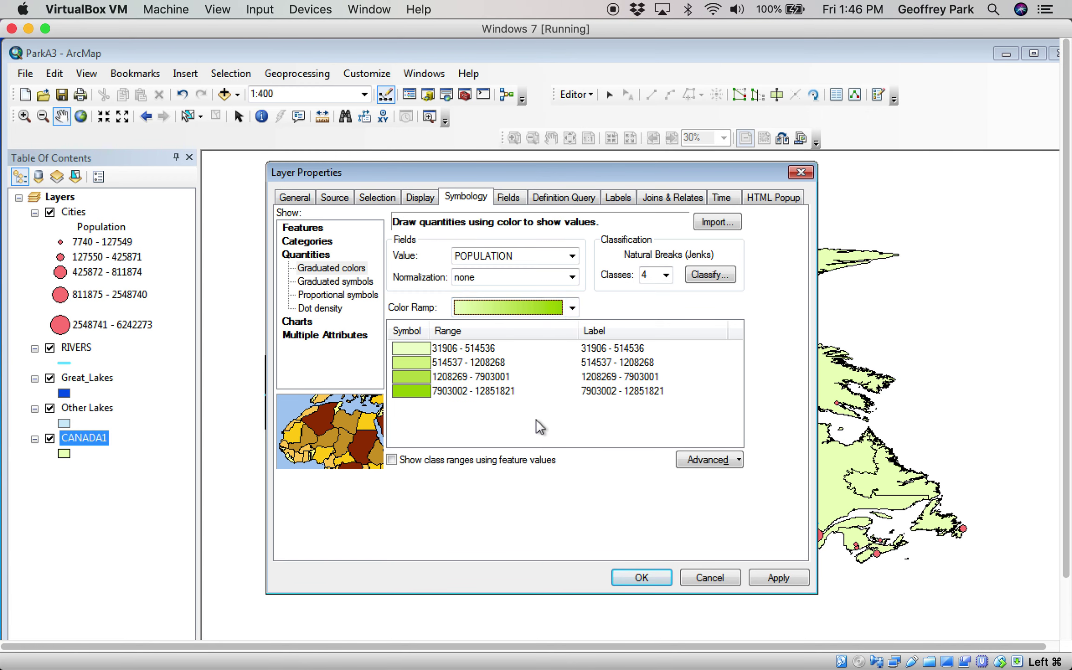
{"action": "left_click", "coordinate": [785, 578]}
{"action": "left_click_drag", "start_coordinate": [496, 168], "coordinate": [516, 182]}
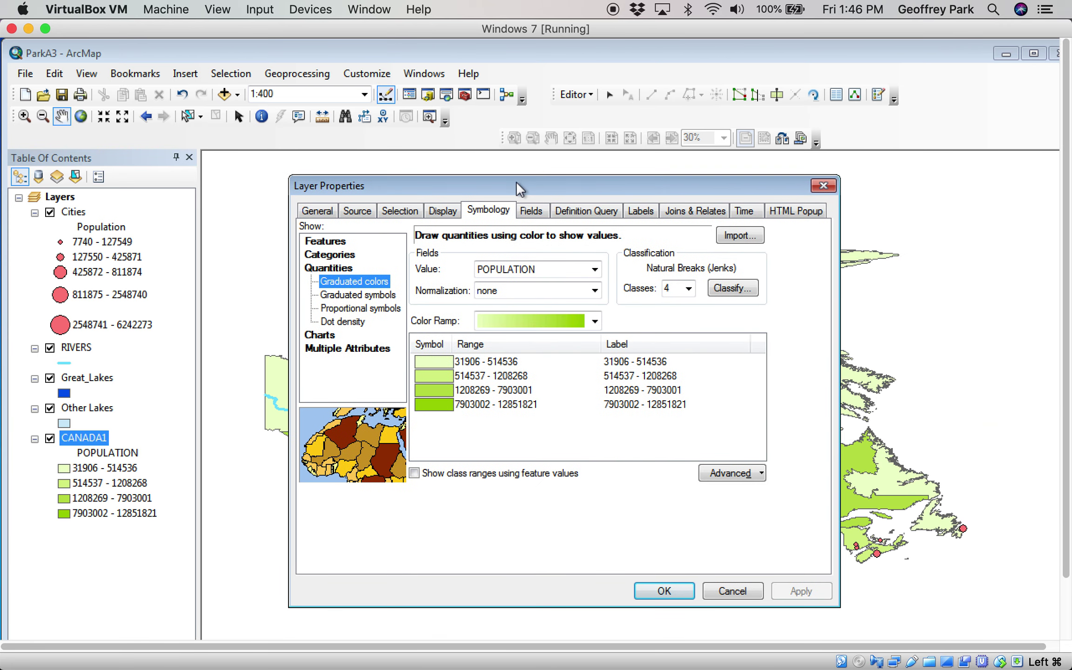
{"action": "left_click", "coordinate": [594, 321]}
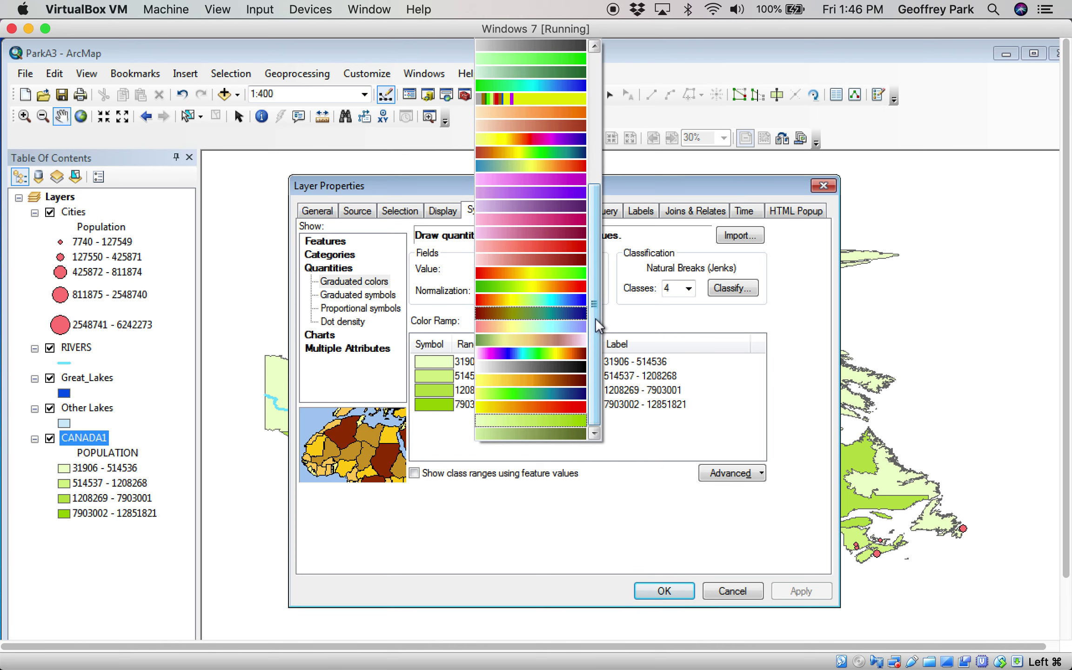
{"action": "left_click", "coordinate": [624, 166]}
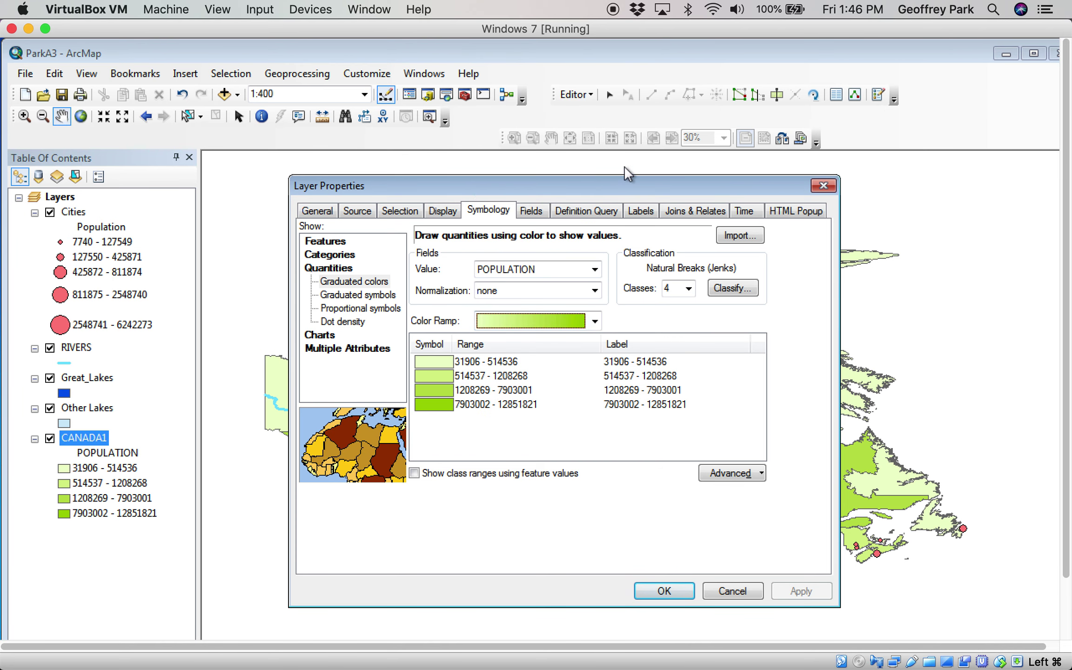
{"action": "left_click", "coordinate": [595, 291]}
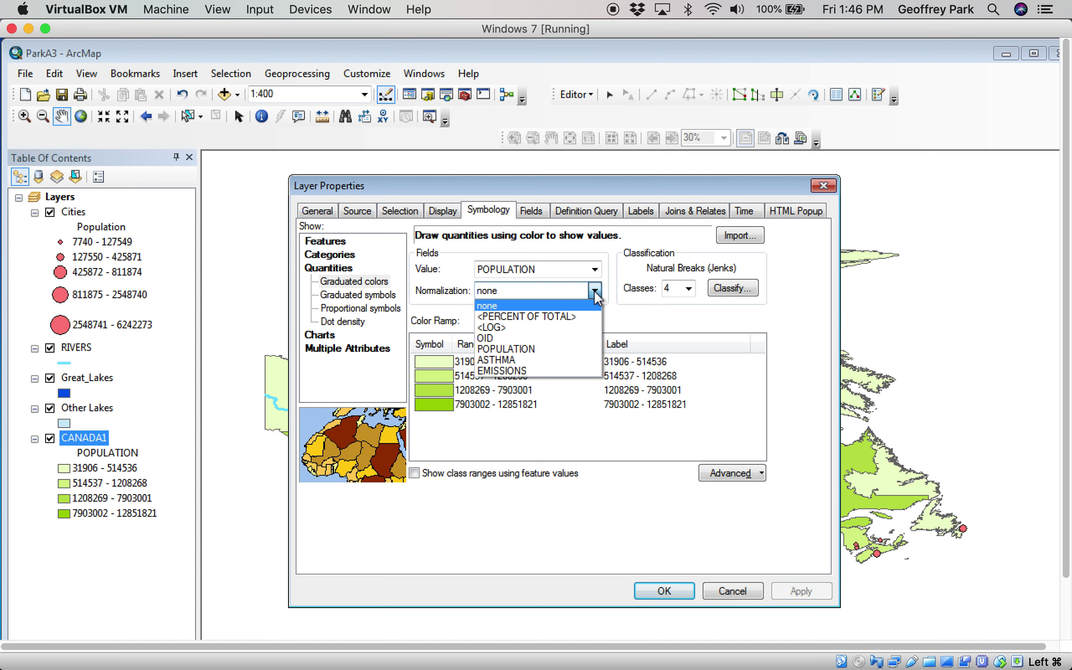
{"action": "left_click", "coordinate": [594, 290]}
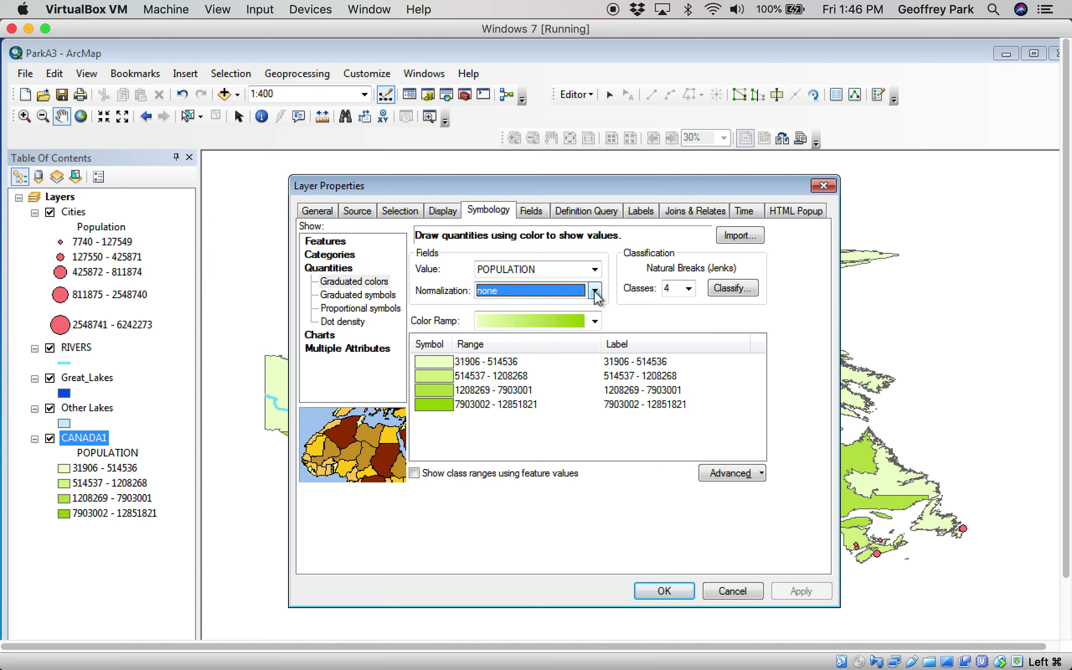
- Confirm the graduated-colour symbology with OK to close Layer Properties
{"action": "left_click", "coordinate": [674, 589]}
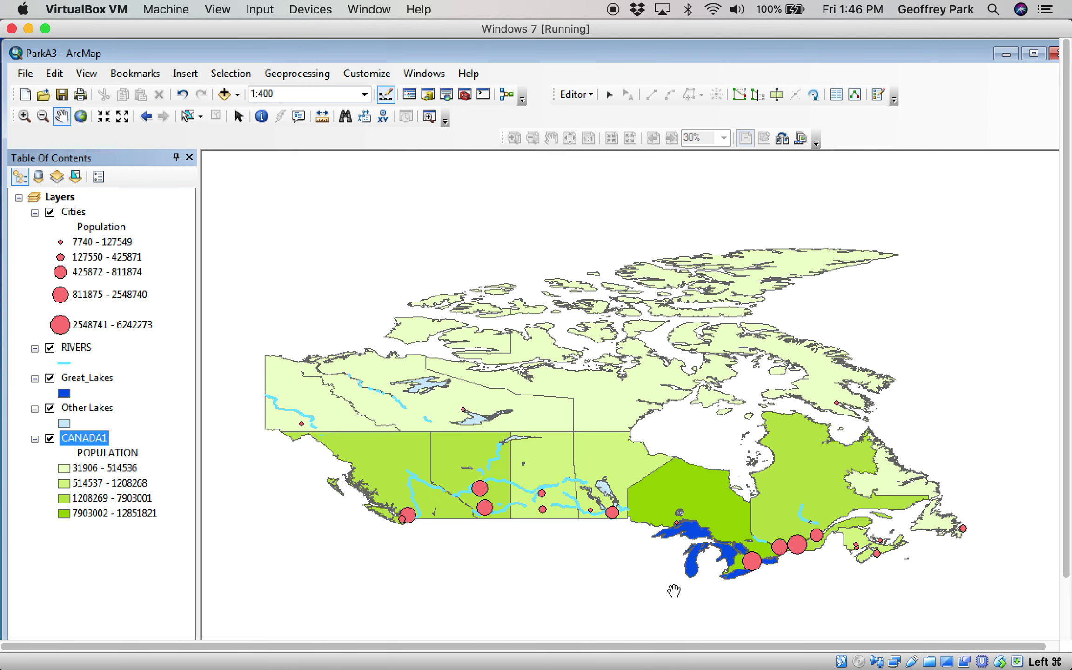